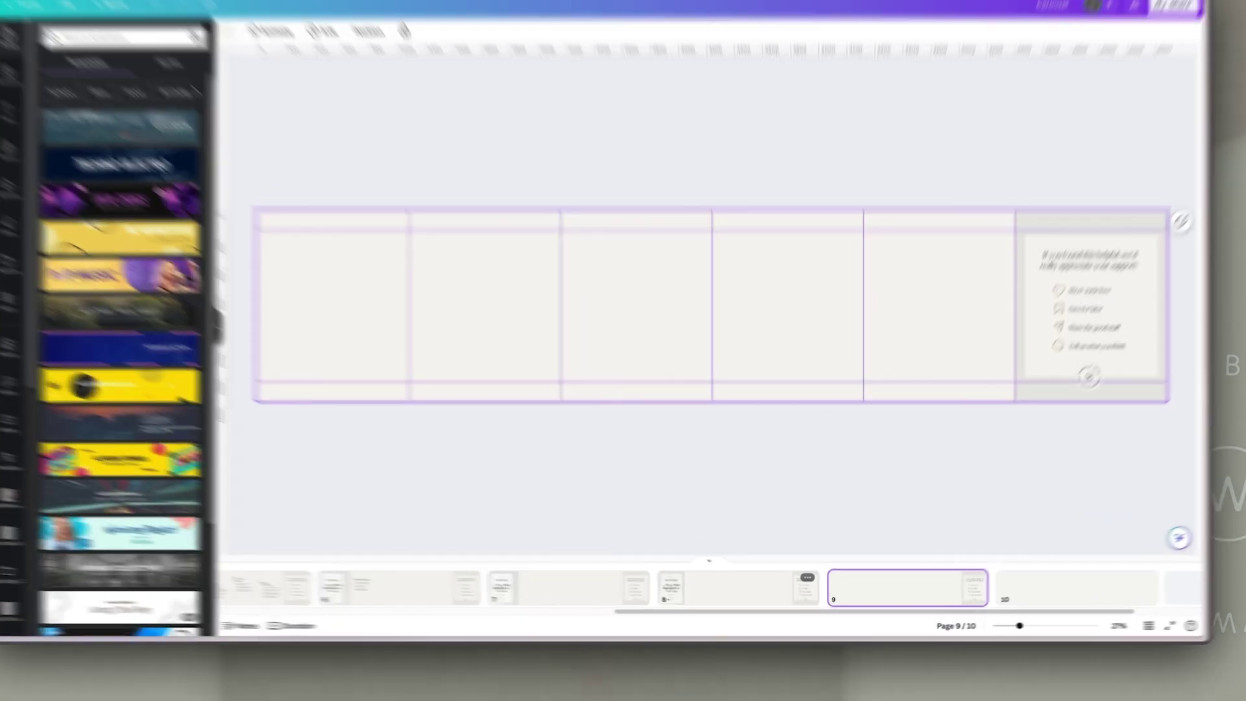
- Step back through the carousel's saved build stages, from the near-empty layout to the finished design on page 1
click(747, 594)
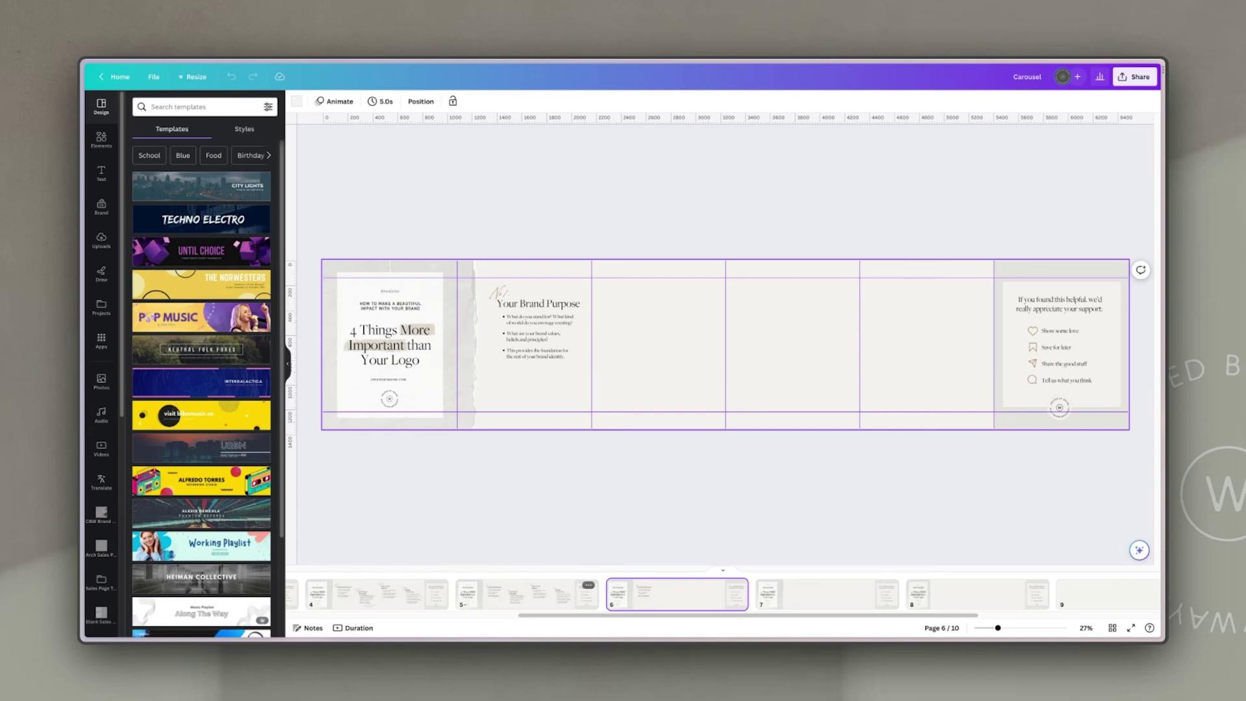
click(548, 604)
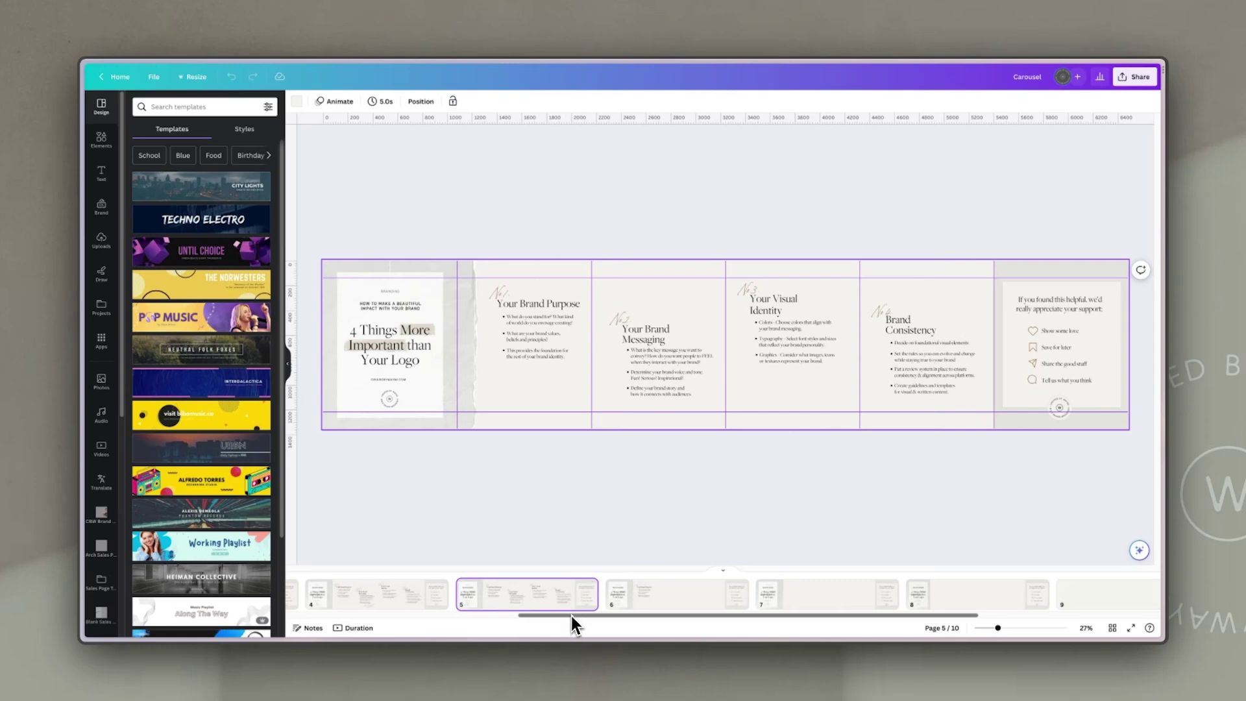
drag(572, 616, 488, 615)
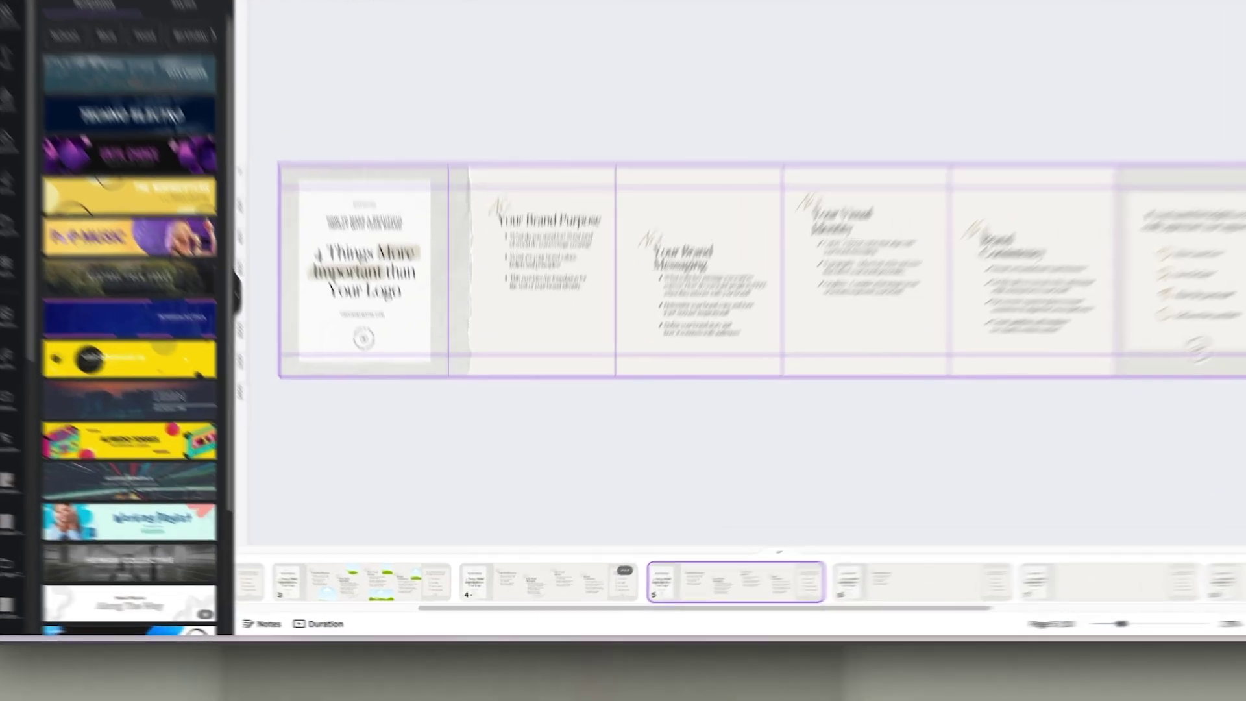
click(539, 594)
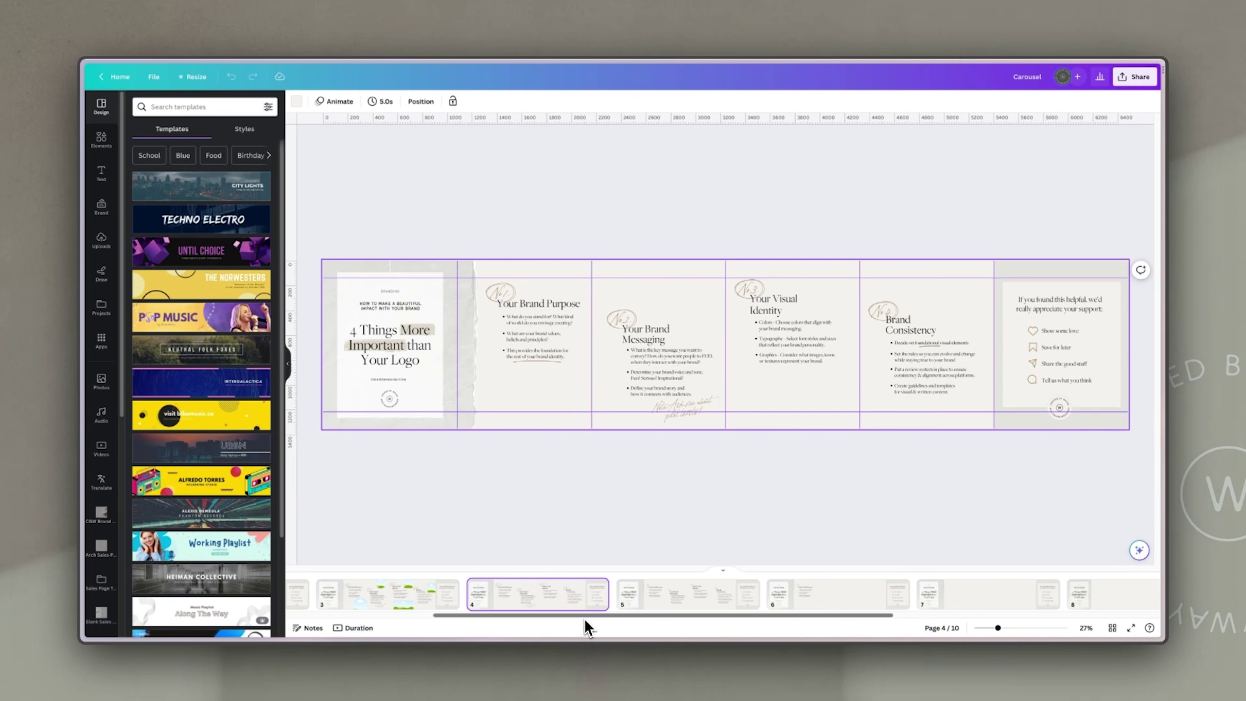
drag(585, 620, 437, 622)
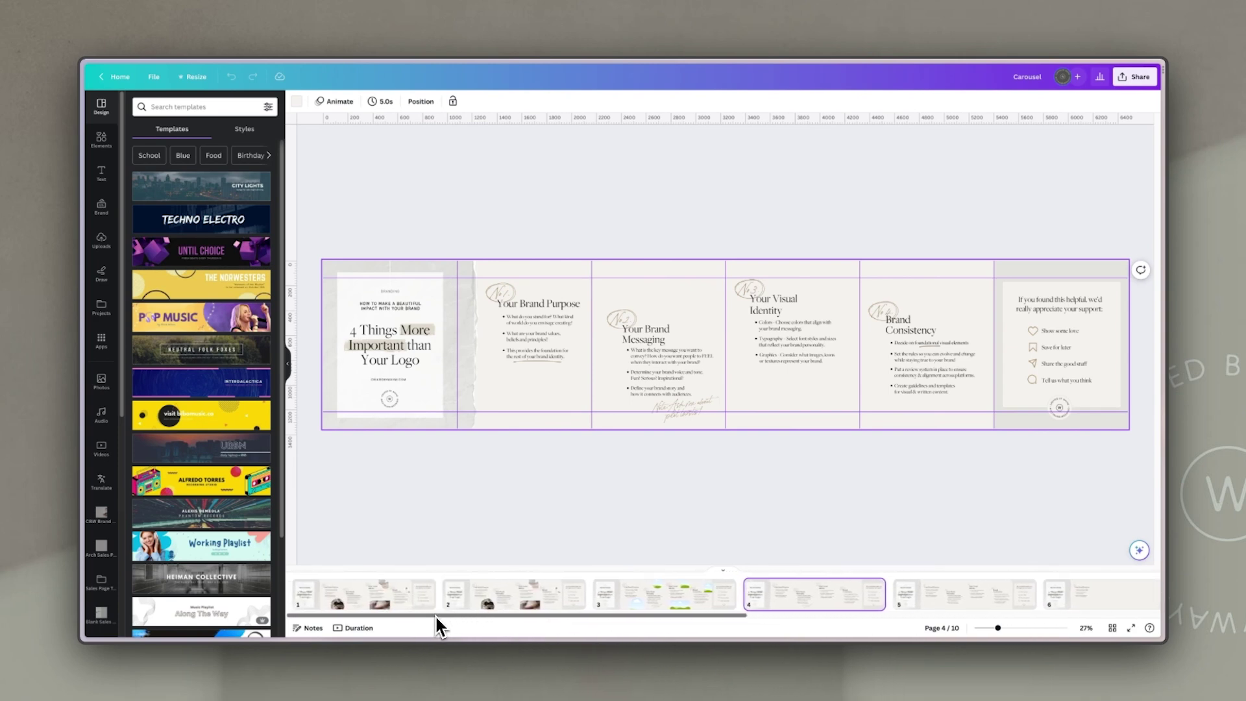
click(675, 603)
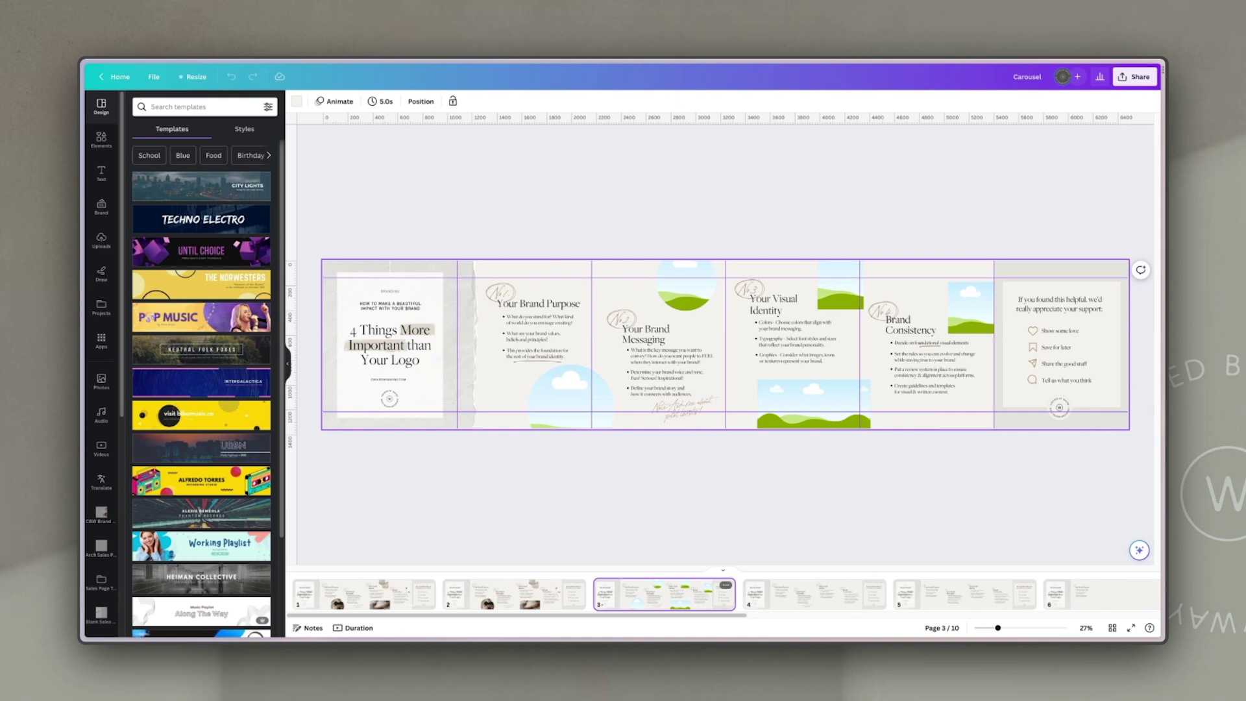
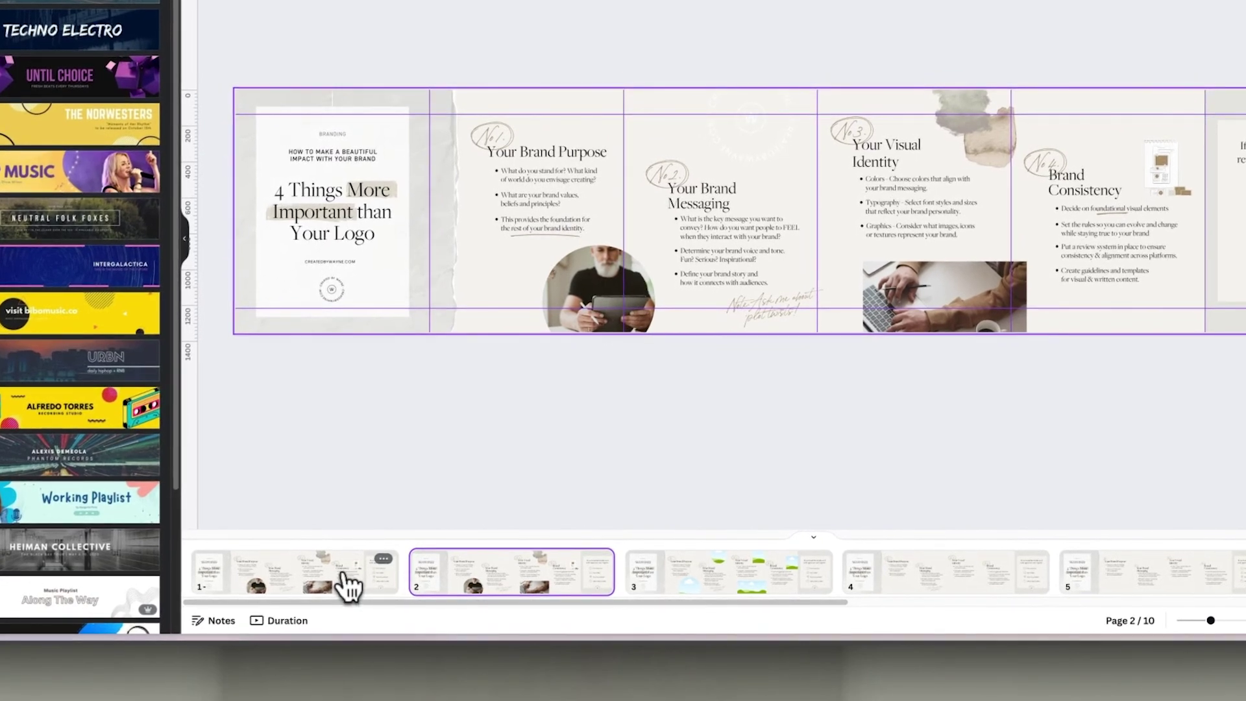
click(336, 587)
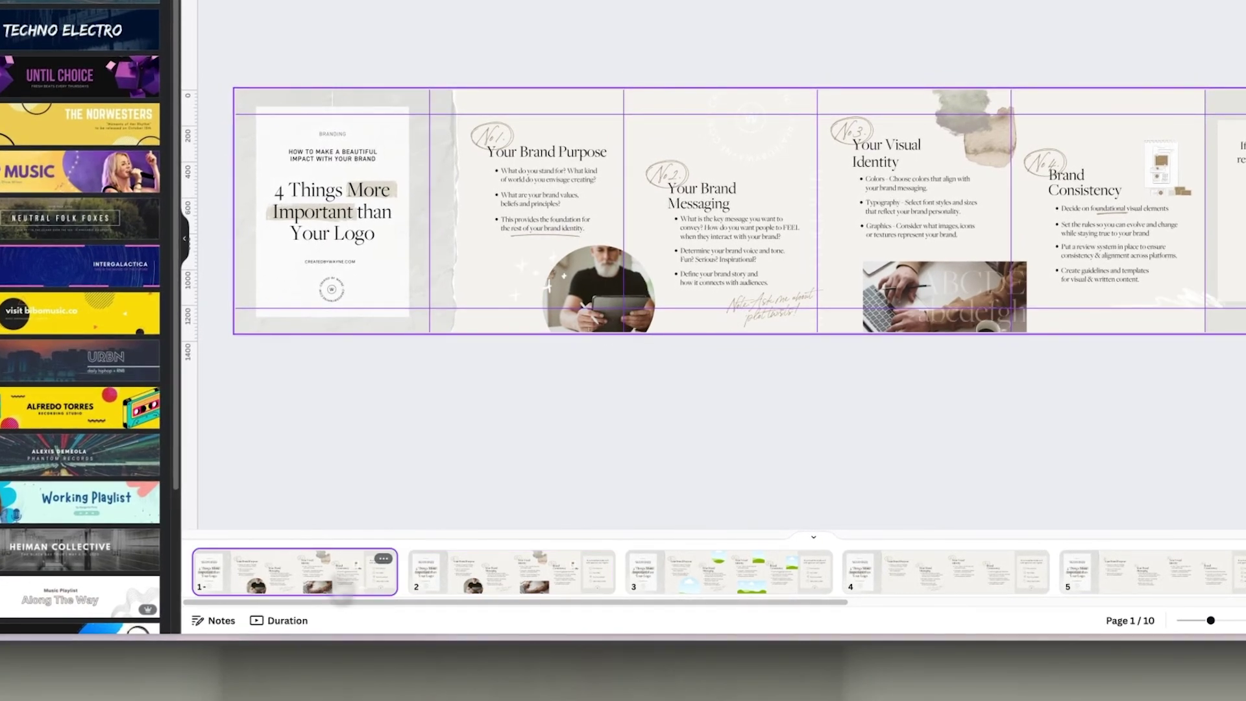
- Inspect the finished carousel on page 1 up close, checking the elements that span the slide boundaries
drag(1210, 620, 1227, 620)
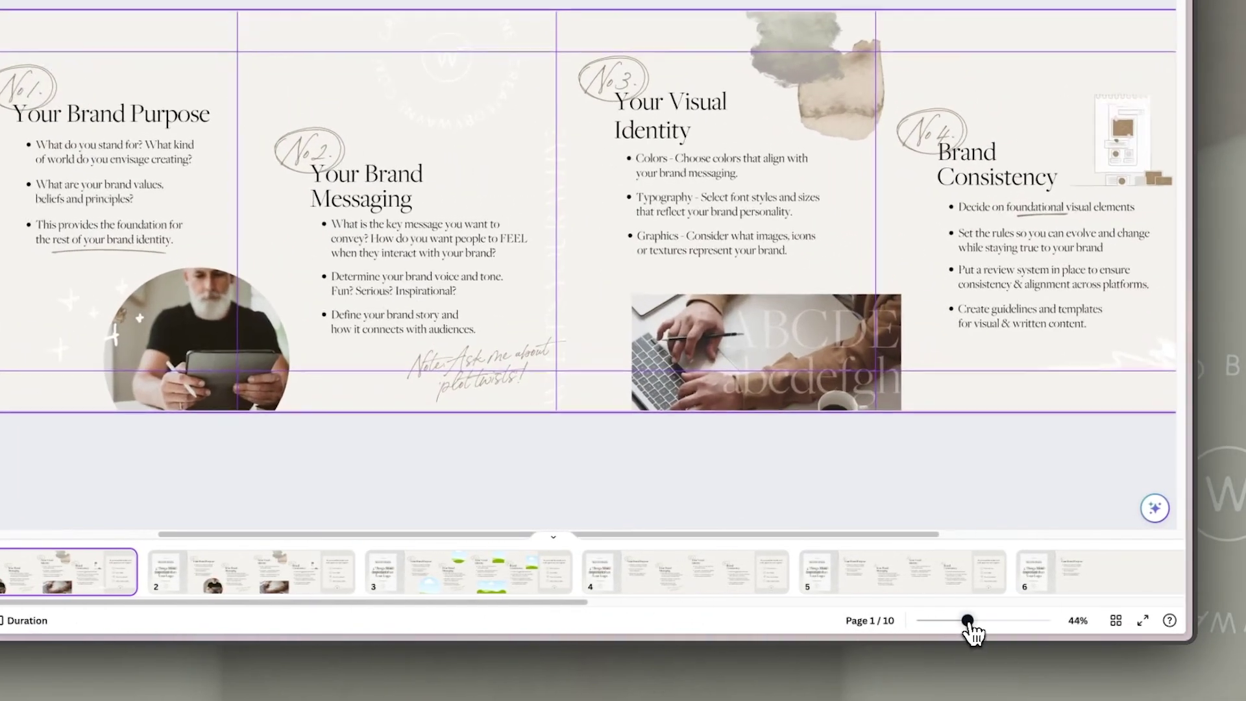
drag(968, 622, 973, 621)
drag(773, 534, 762, 565)
drag(663, 539, 963, 532)
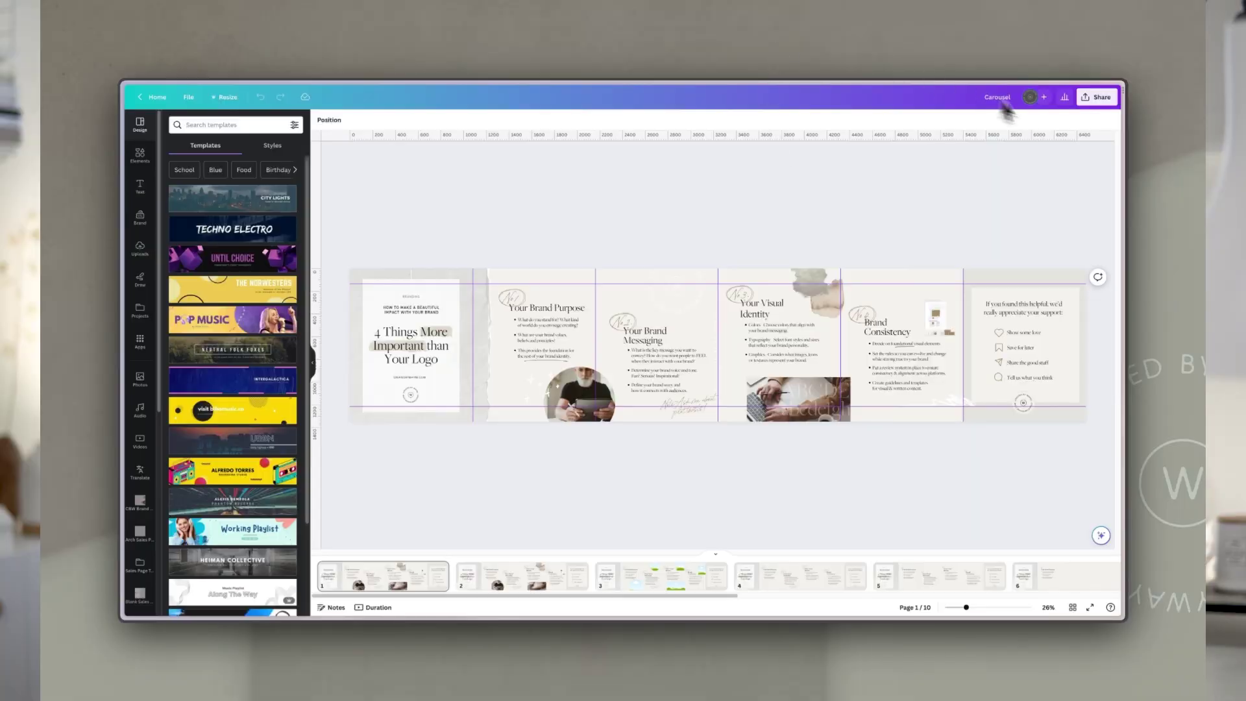
- Open the sharing and download options for the finished carousel design
click(1097, 97)
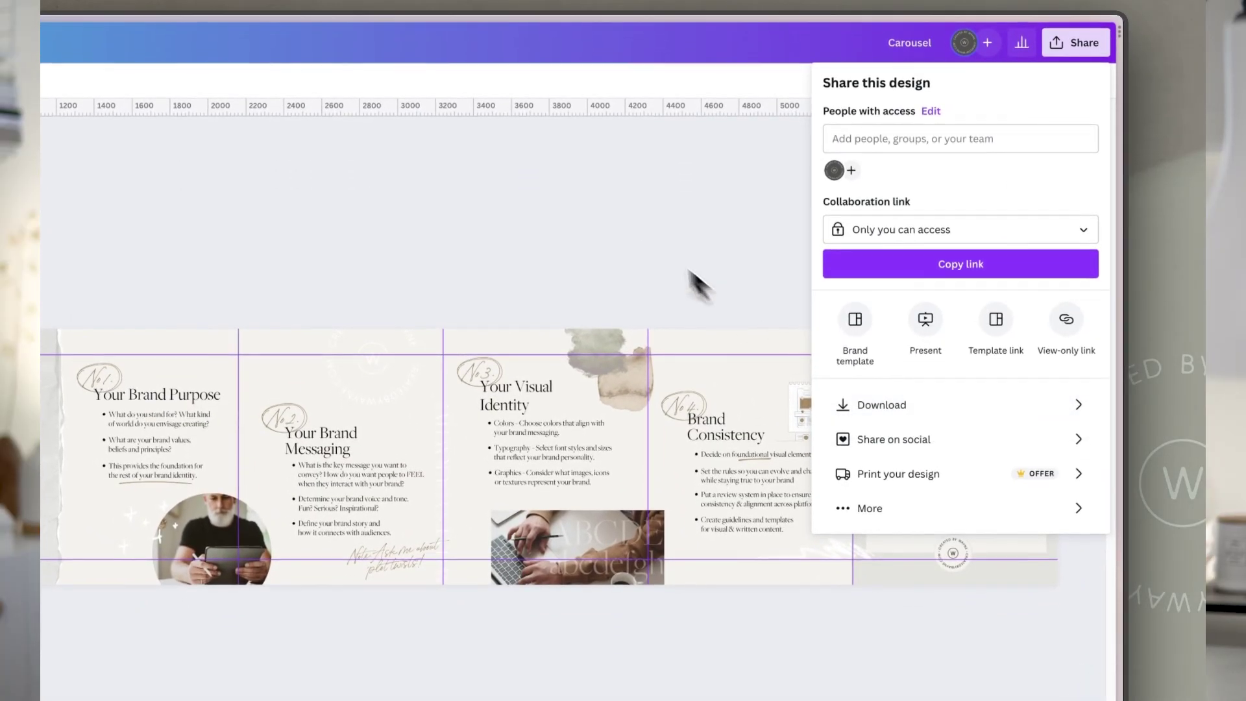
click(633, 224)
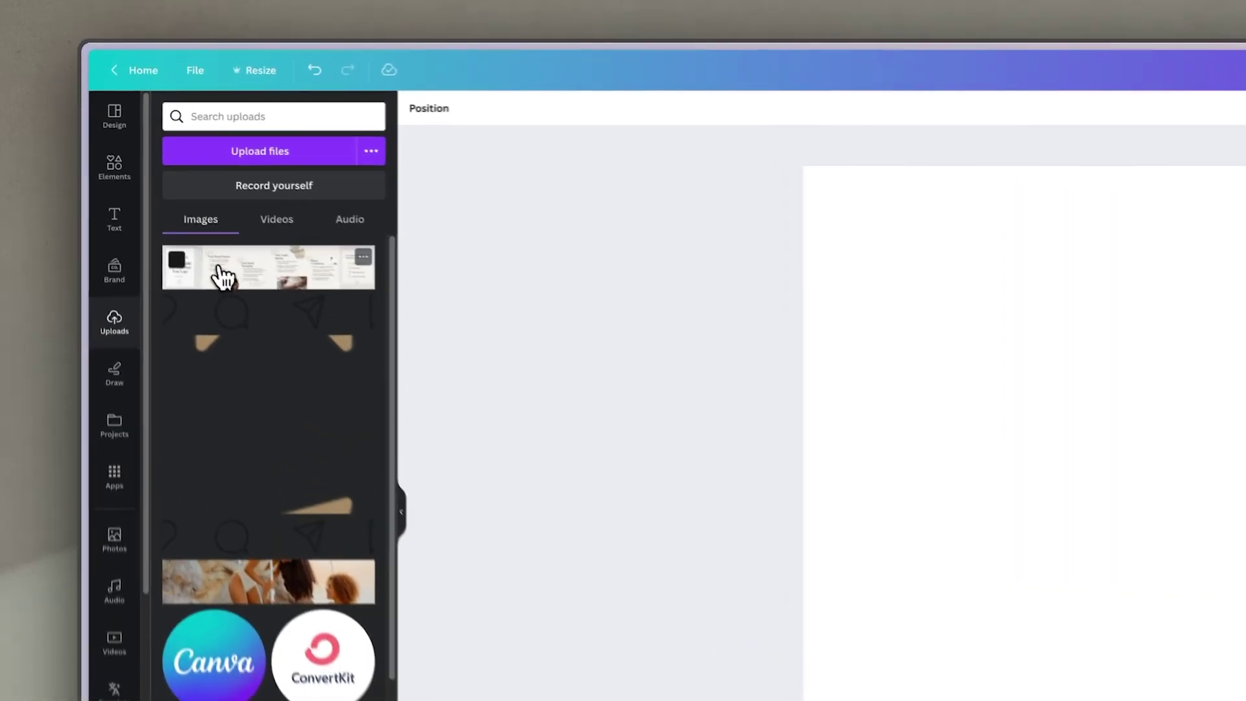
- Place the uploaded carousel image on the blank 1080 x 1350 px page and enlarge it beyond the page width
drag(179, 211, 595, 272)
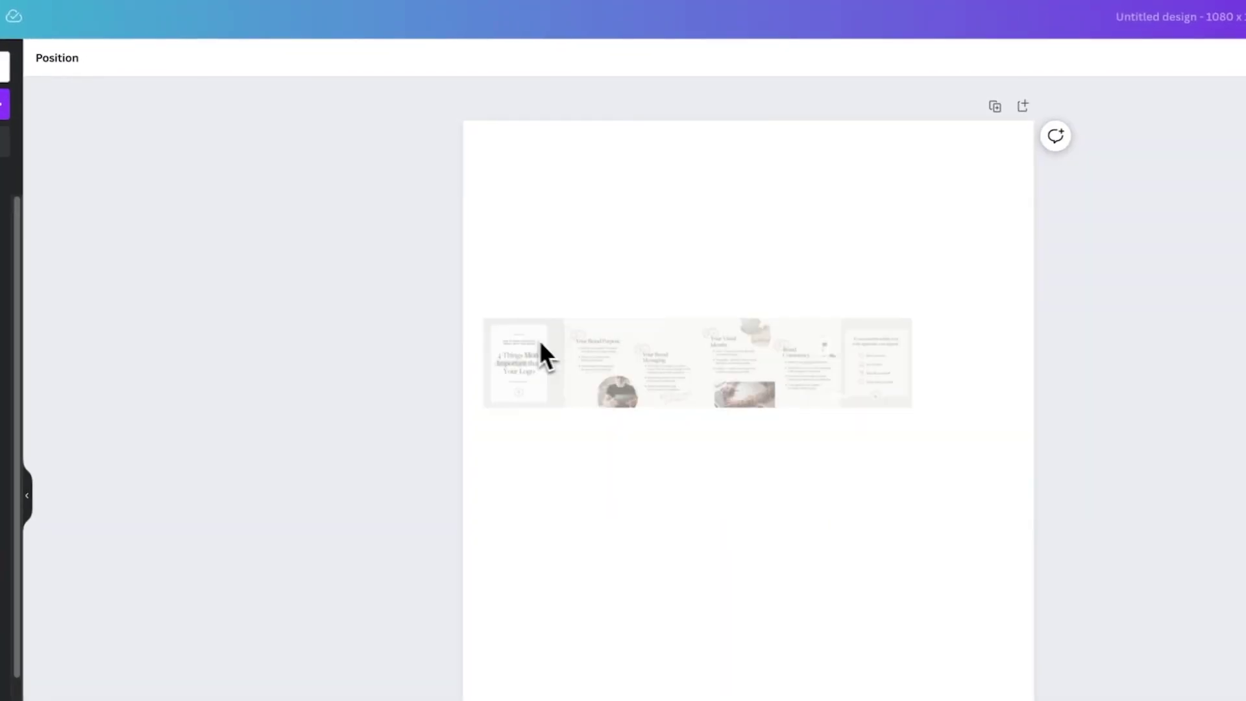
drag(539, 340, 567, 349)
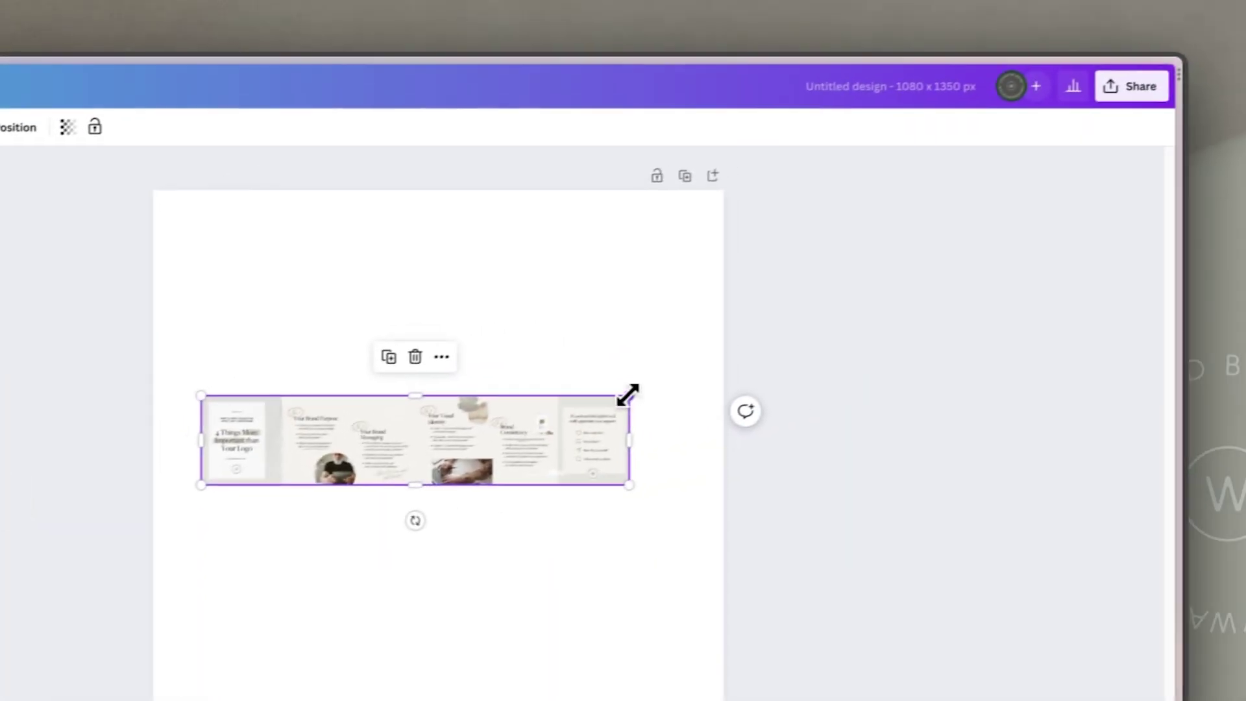
drag(937, 327, 1245, 234)
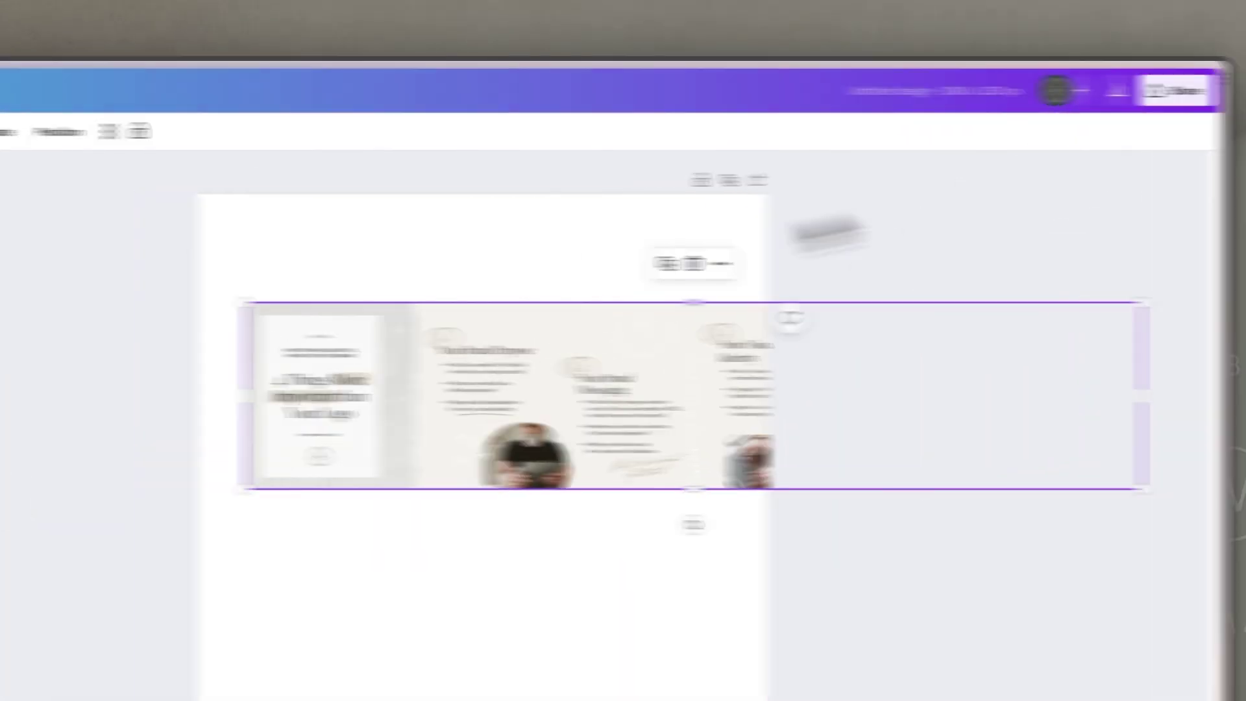
drag(246, 302, 87, 236)
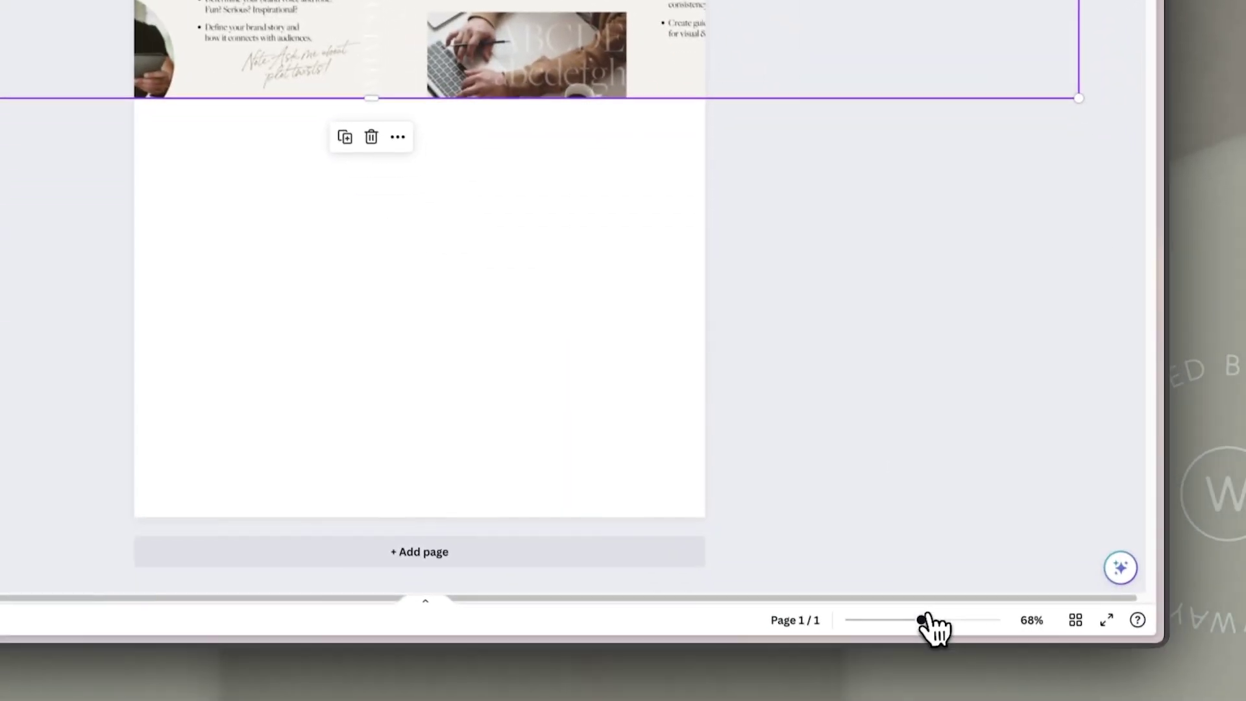
- Scale the carousel image to 6,480 x 1,350 px and align its left edge with the page to show the cover slide
drag(922, 620, 876, 624)
drag(629, 145, 1143, 371)
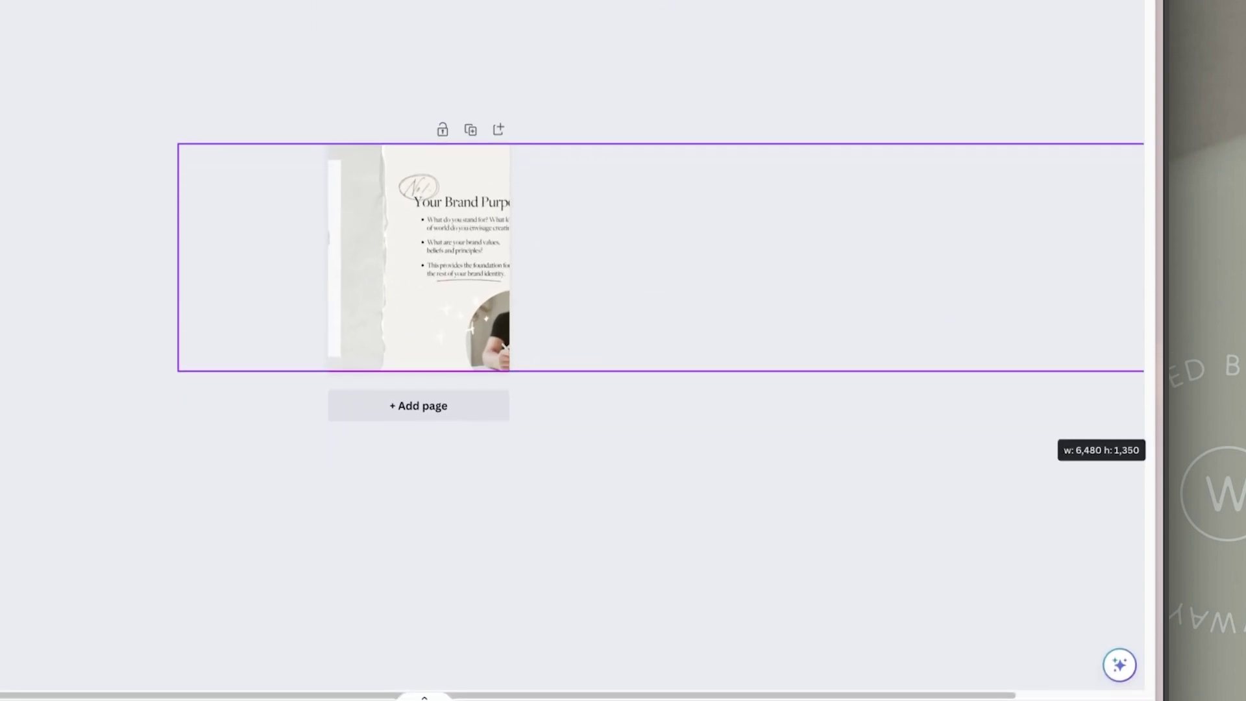
drag(508, 222, 633, 290)
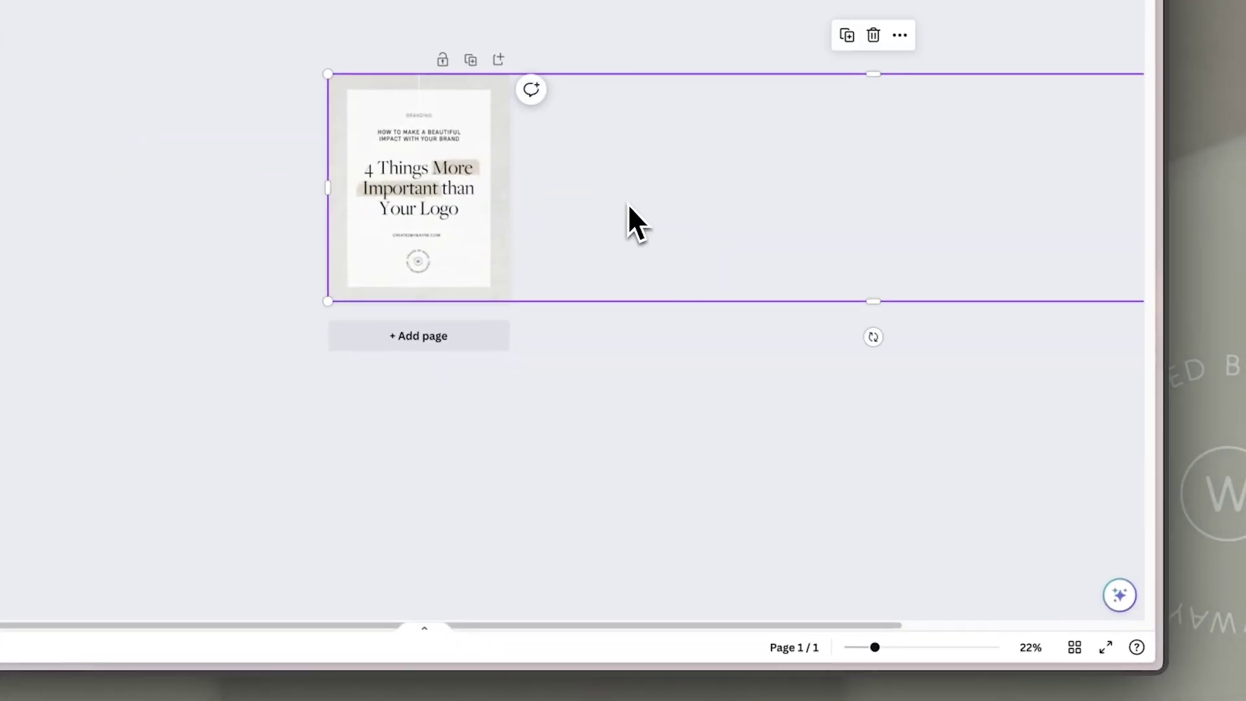
drag(874, 647, 909, 647)
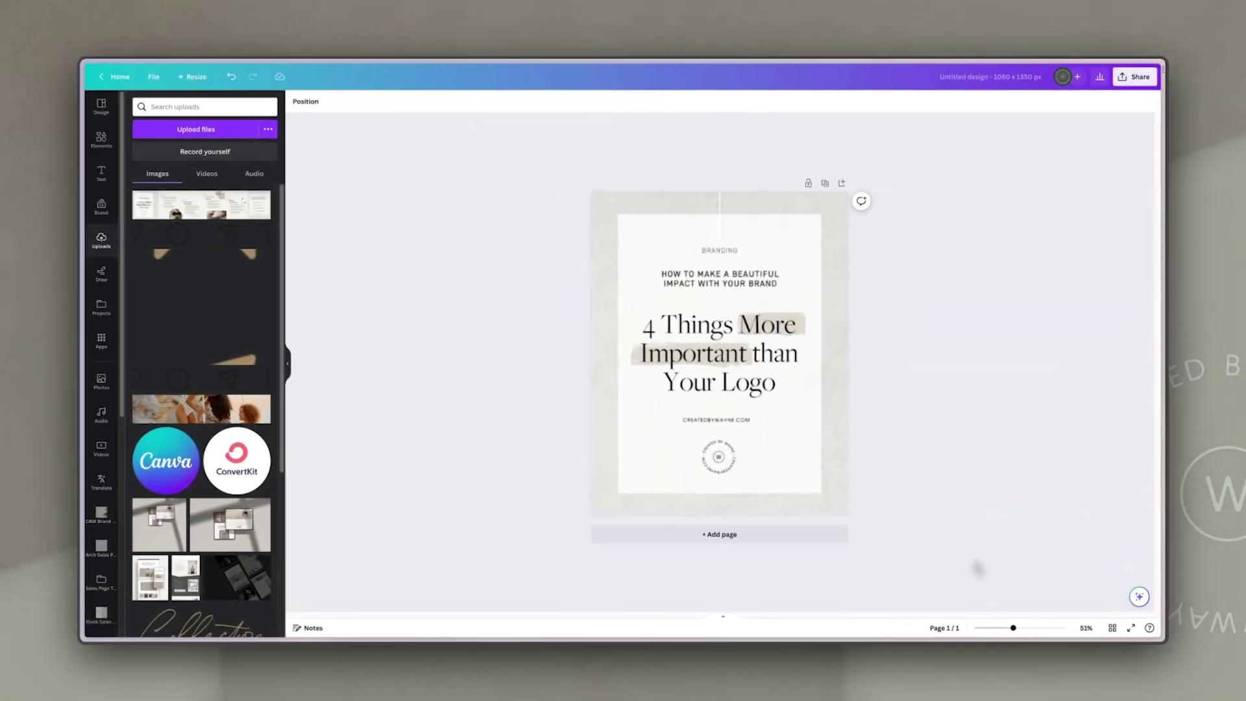
click(974, 499)
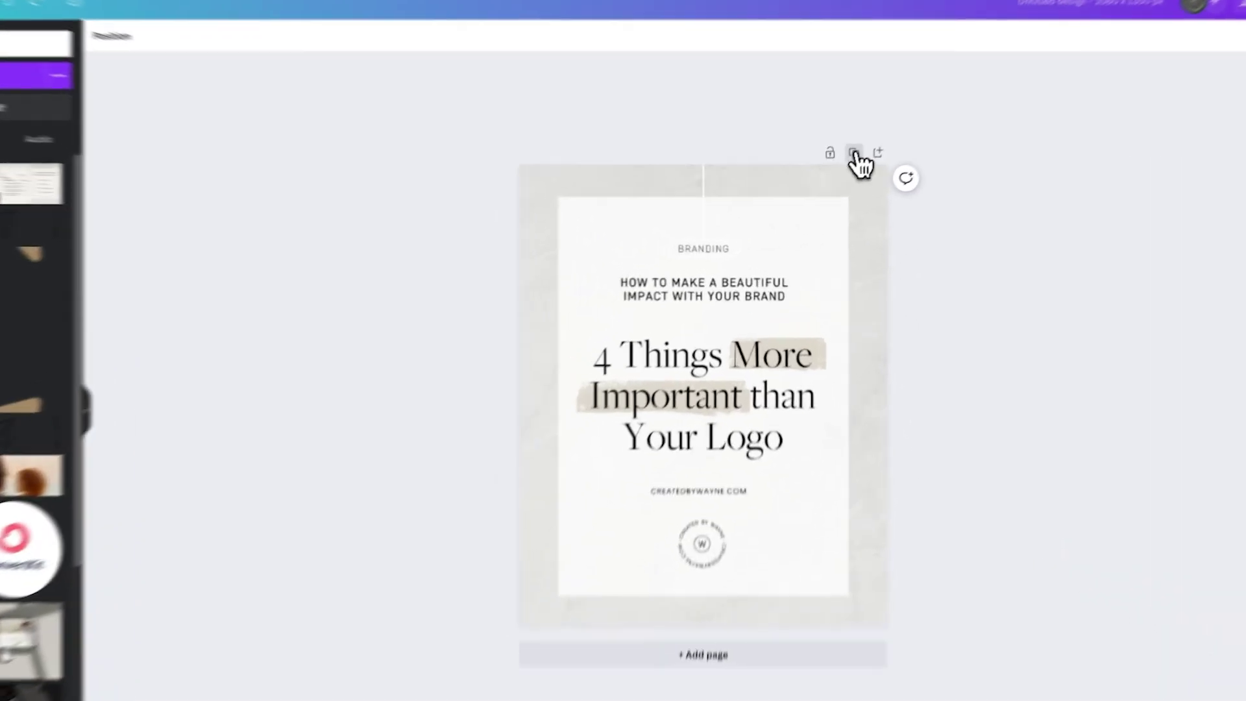
- Duplicate the cover slide page
click(825, 183)
- Try positioning the page 2 image by hand to show the Your Brand Purpose slide, and undo the move
click(873, 539)
drag(872, 539, 426, 534)
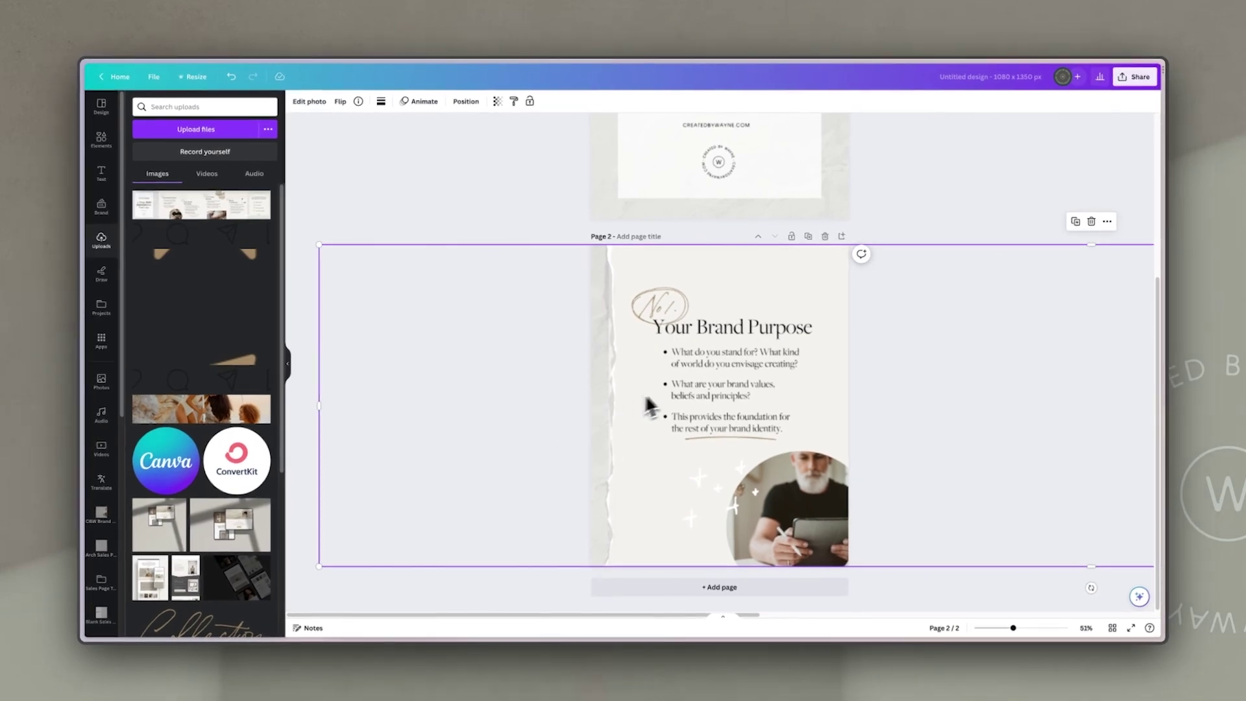
key(ctrl+z)
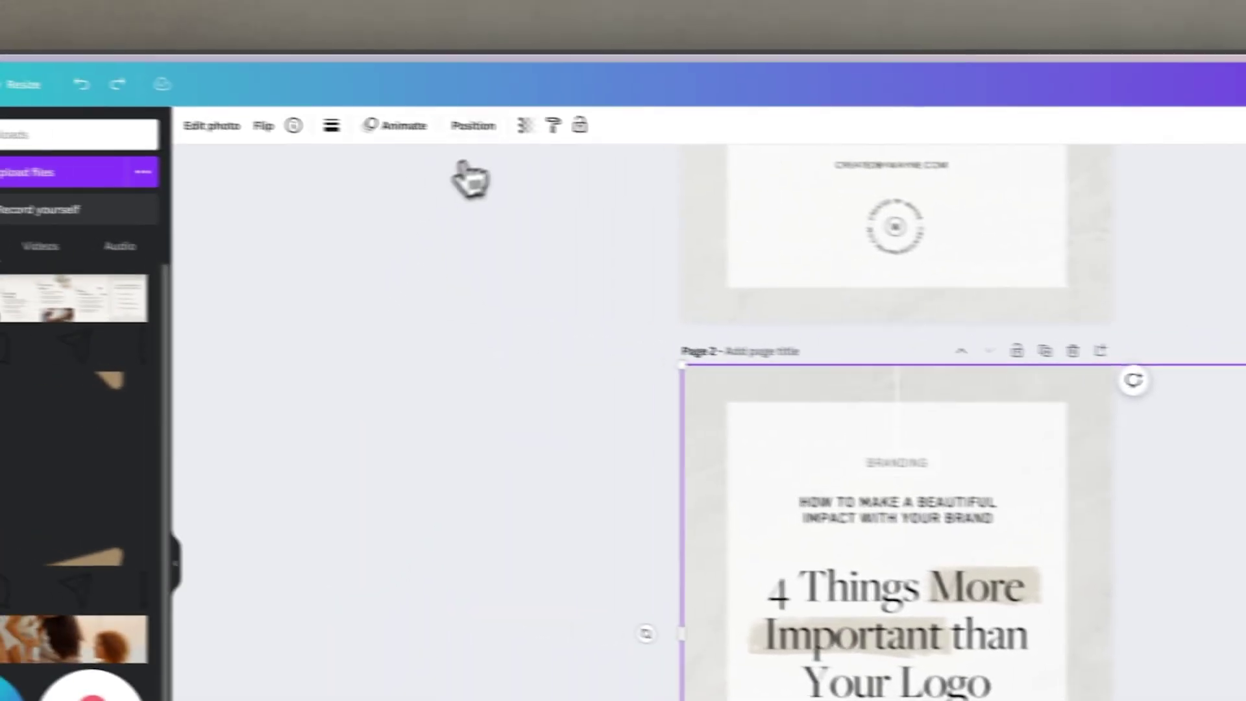
- Set the X position of the carousel image on page 2 to -1080 px
click(474, 125)
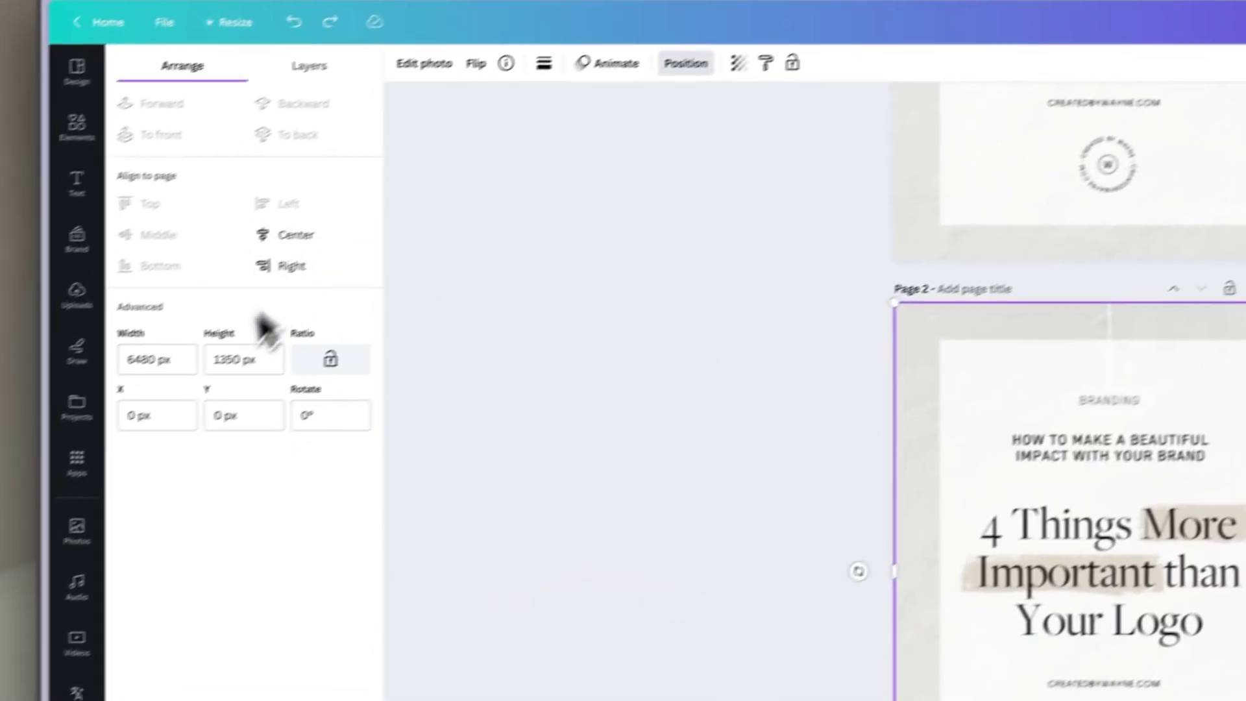
click(213, 400)
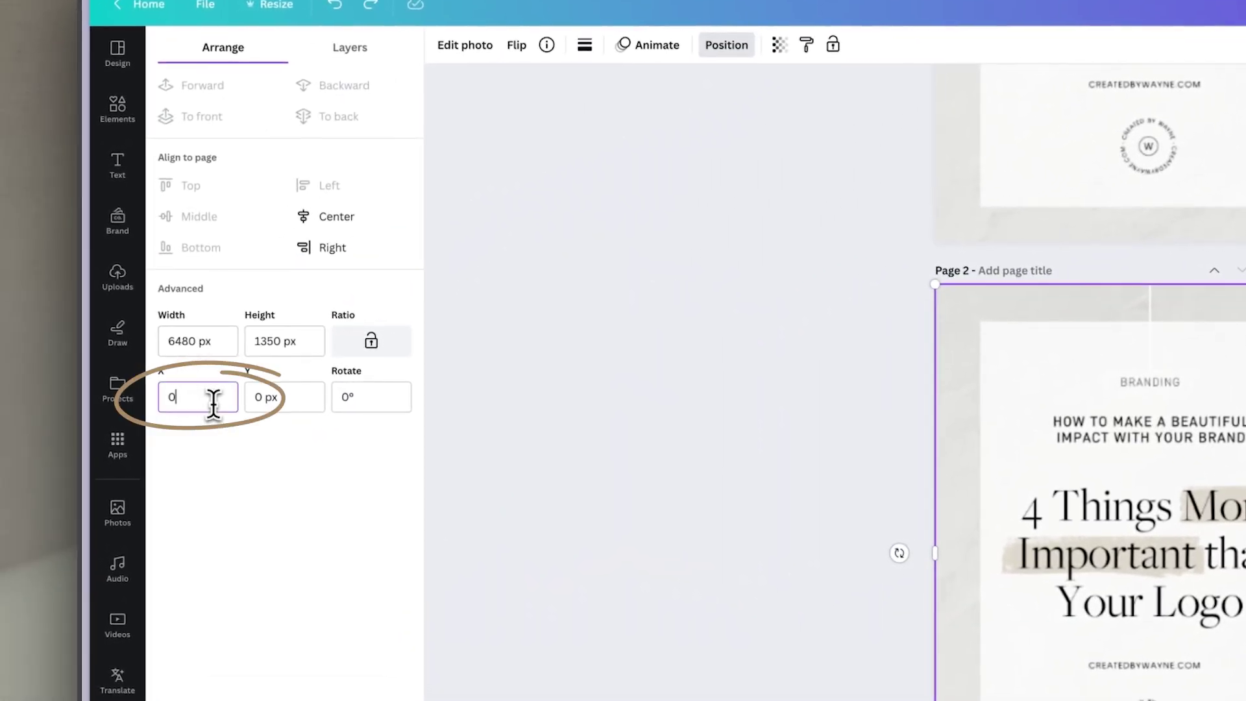
click(216, 470)
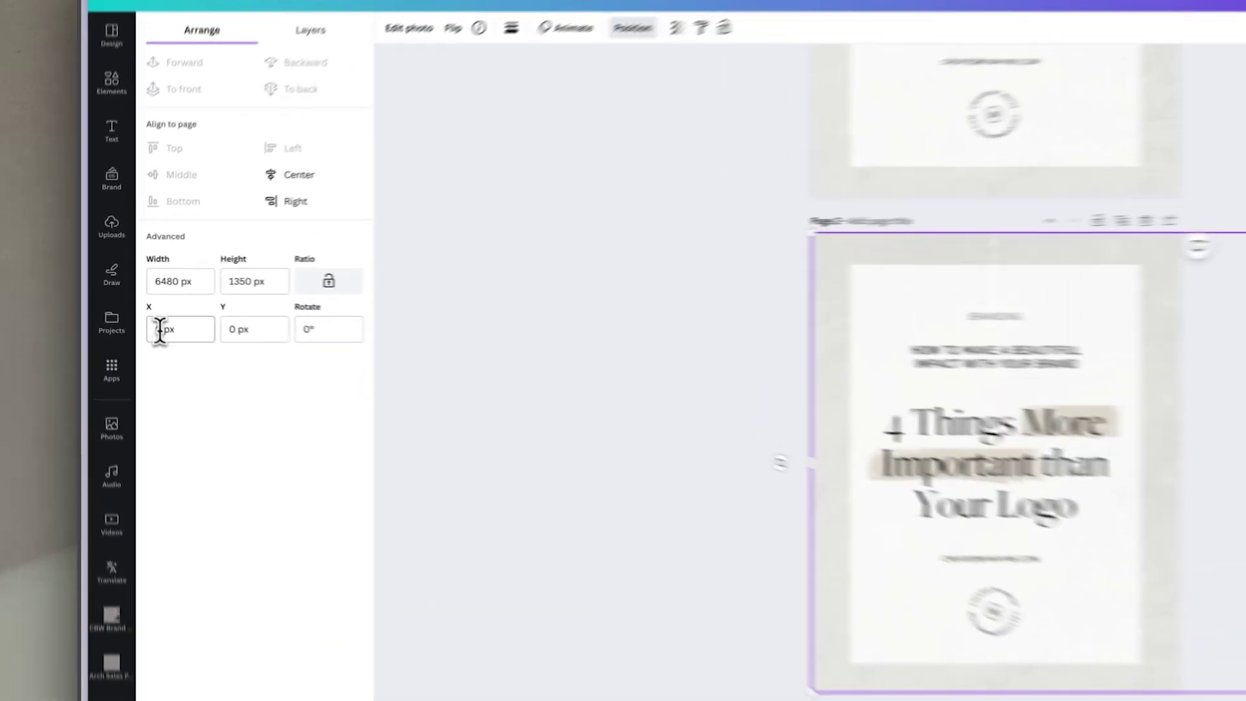
click(133, 312)
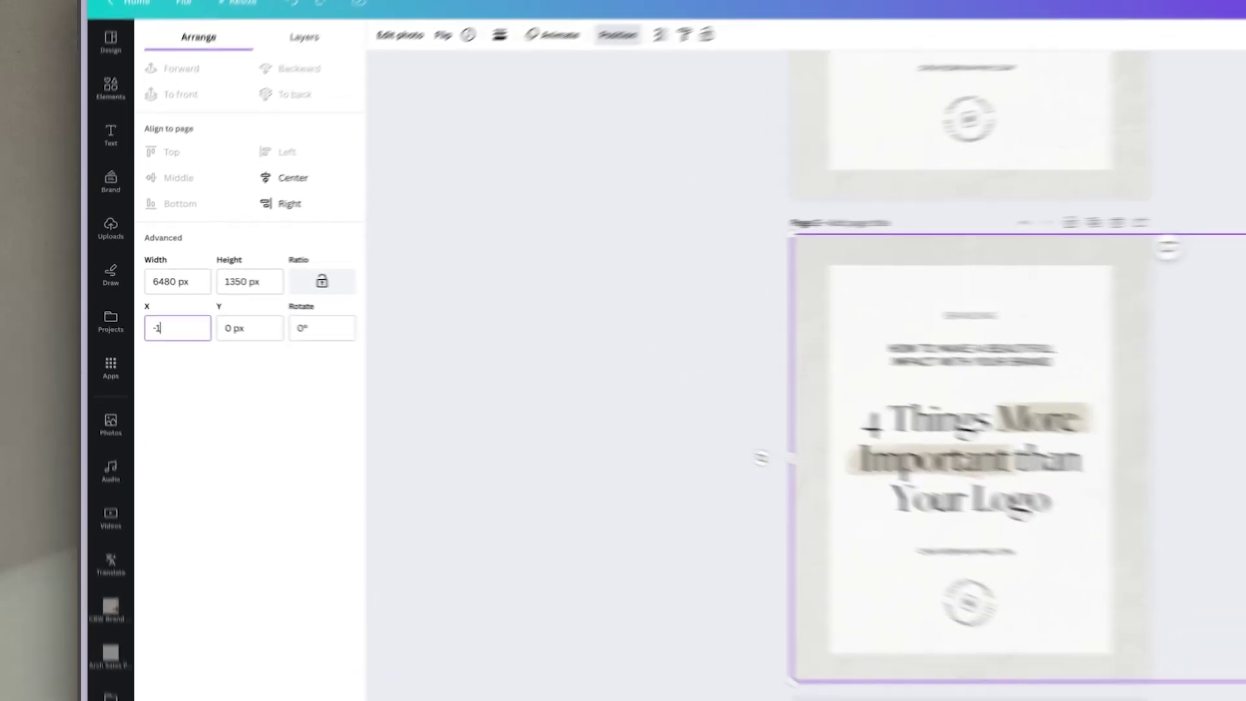
text(1080)
key(Return)
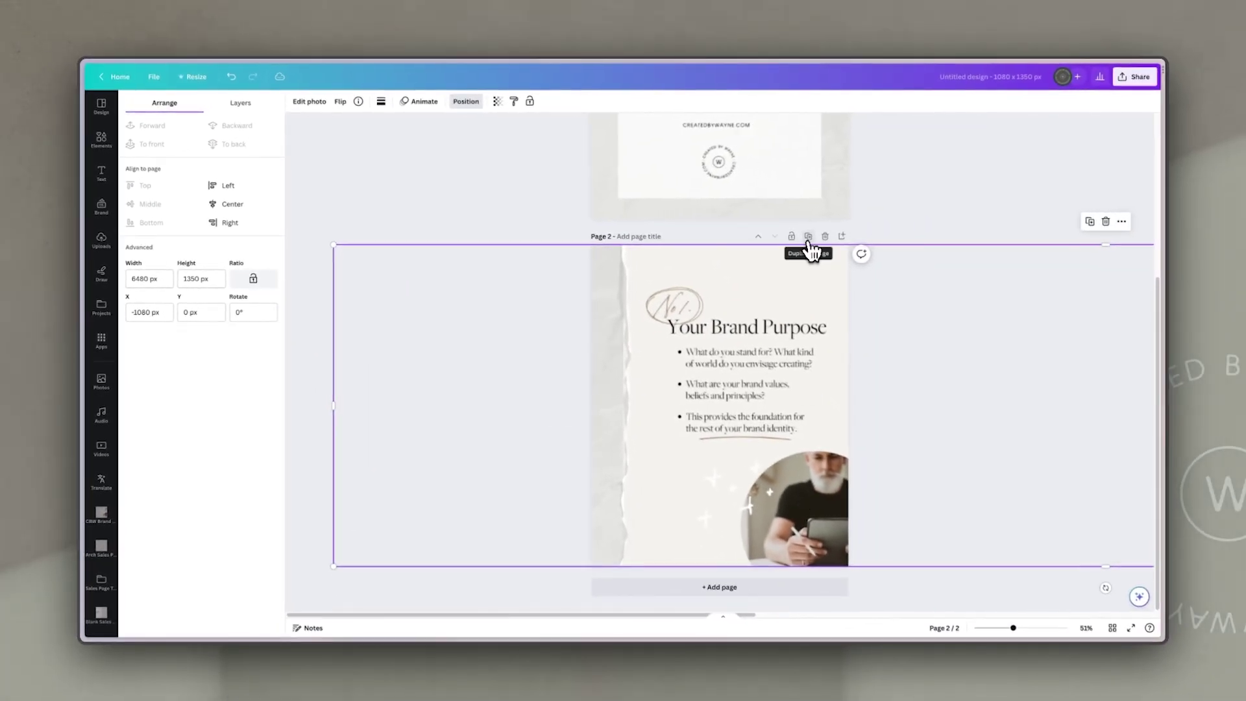
- Duplicate page 2 and set the carousel image's X position on the copy to -2160 px
click(808, 237)
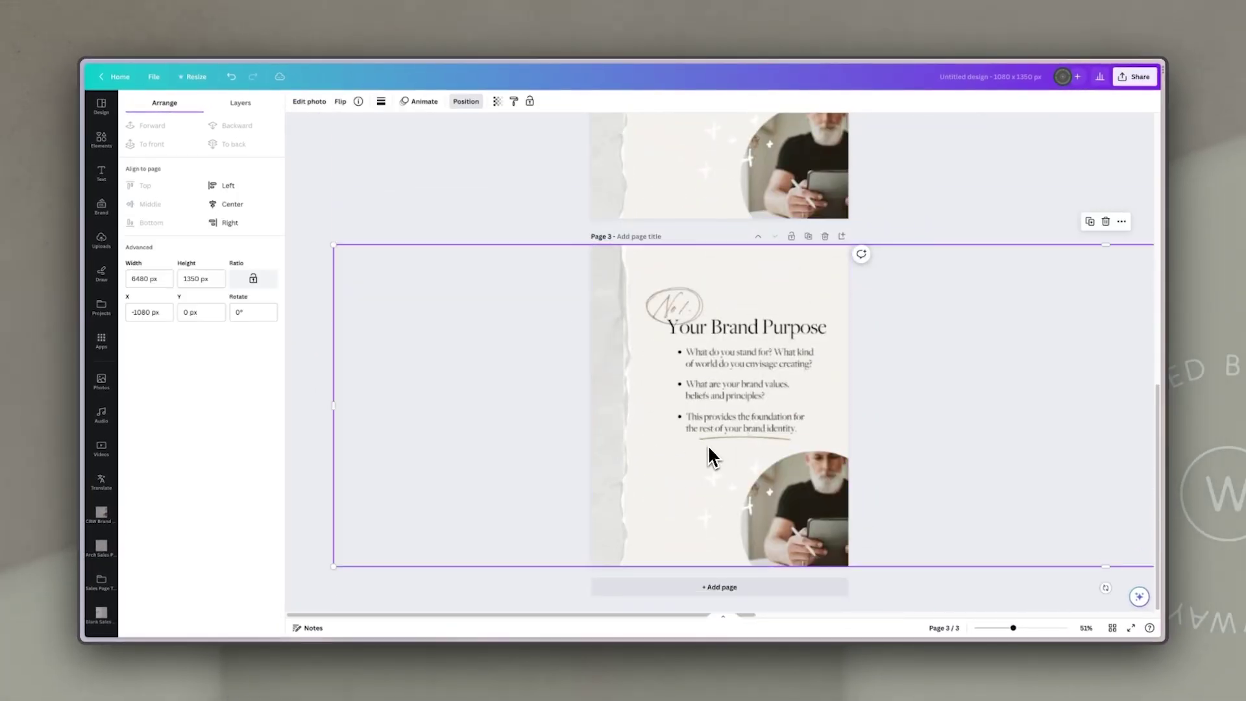
click(134, 313)
text(-2160)
key(Return)
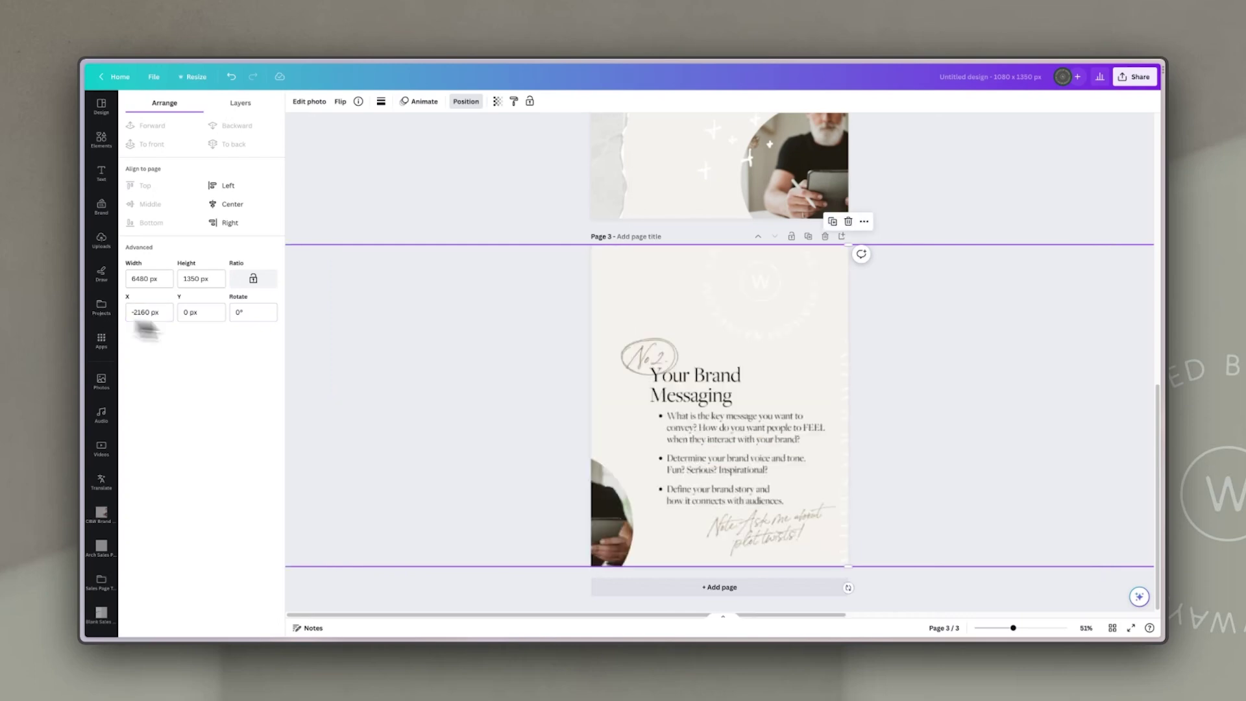
- Duplicate page 3 and set the carousel image's X position on the copy to -3240 px
click(833, 221)
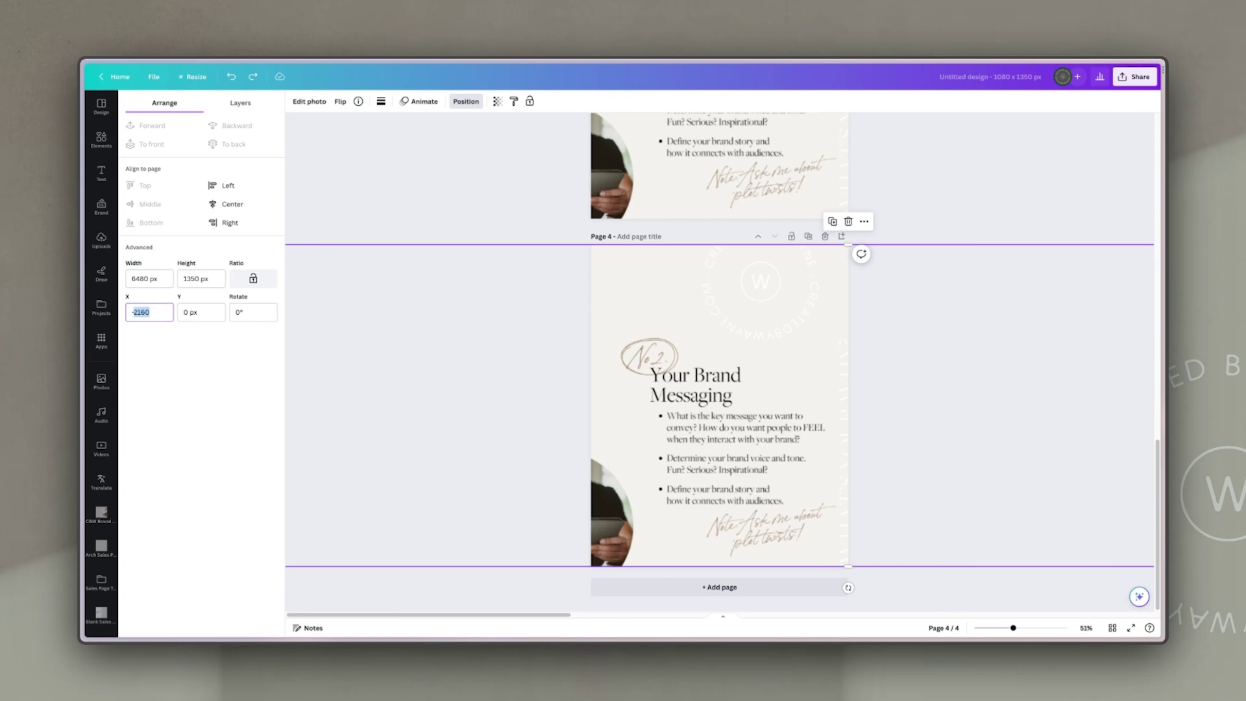
key(Return)
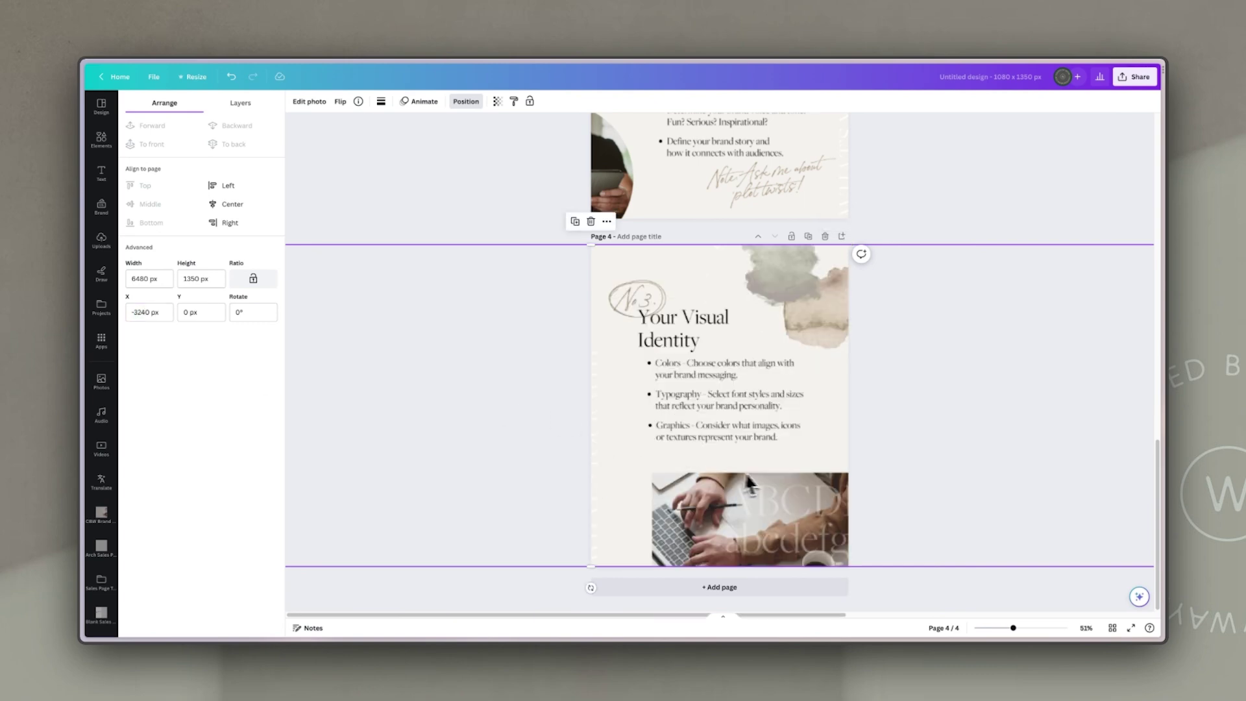
- Duplicate page 4 and set the carousel image's X position on the copy to -4320 px
click(808, 237)
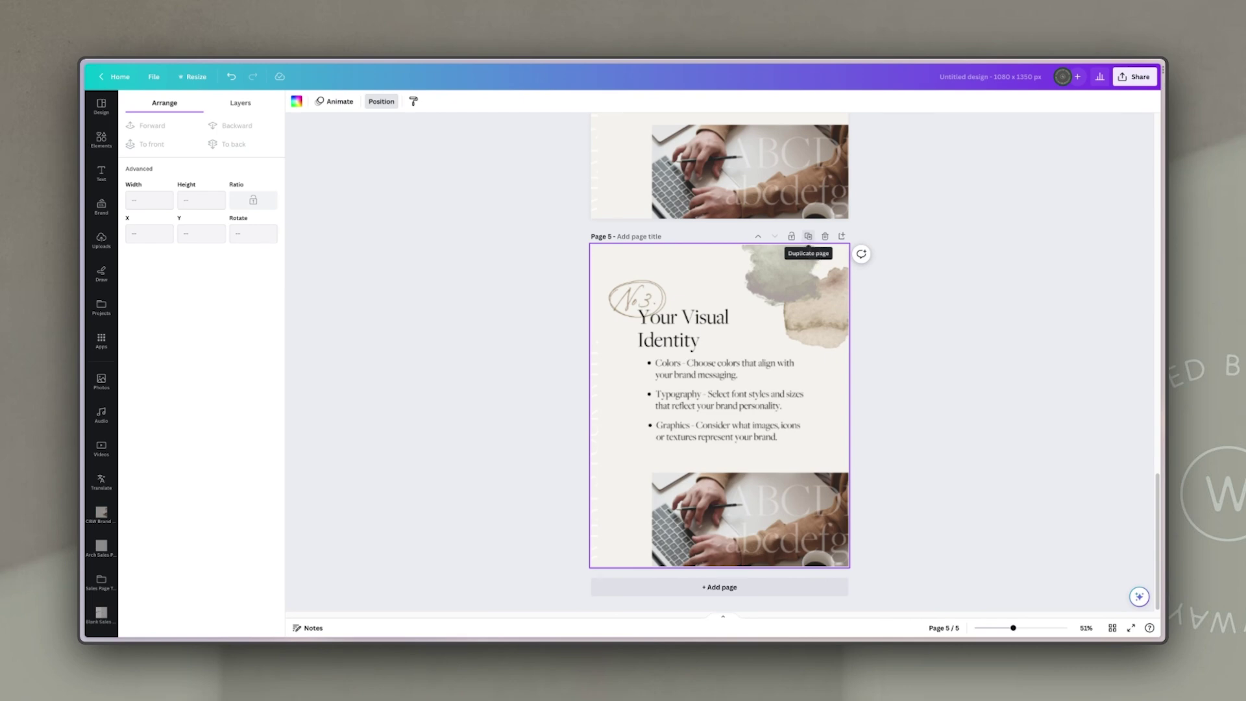
click(805, 263)
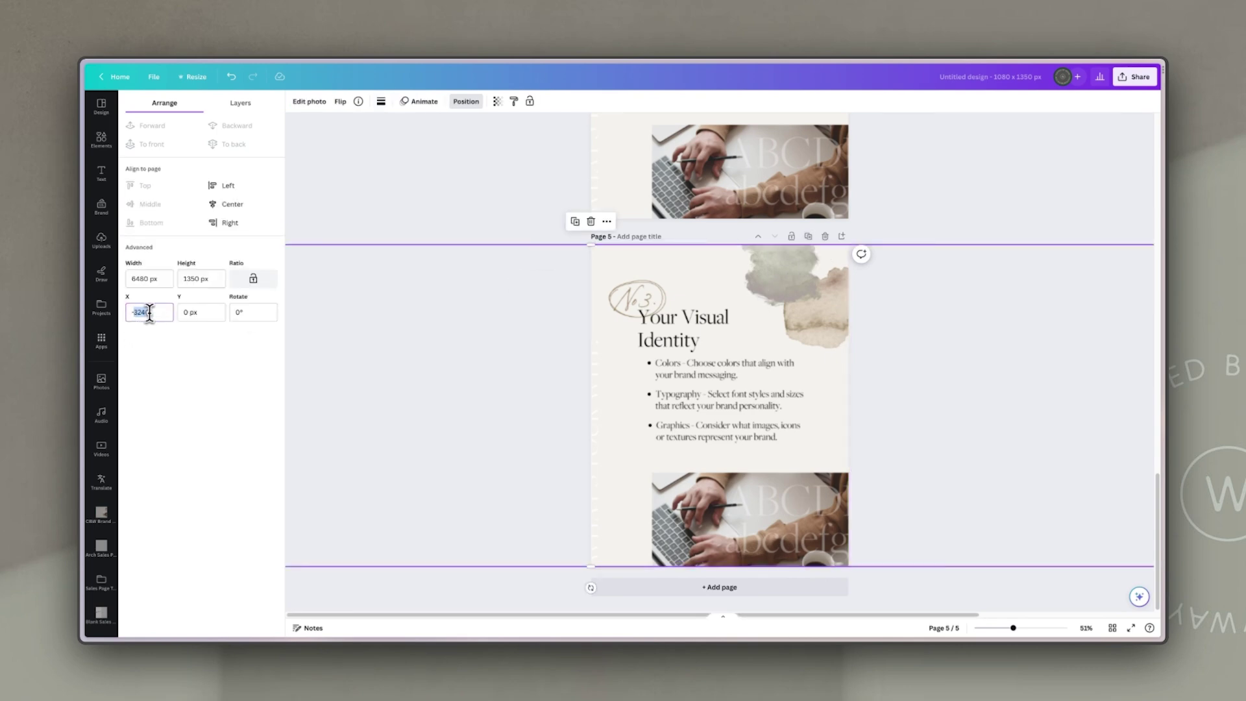
text(-4320)
key(Return)
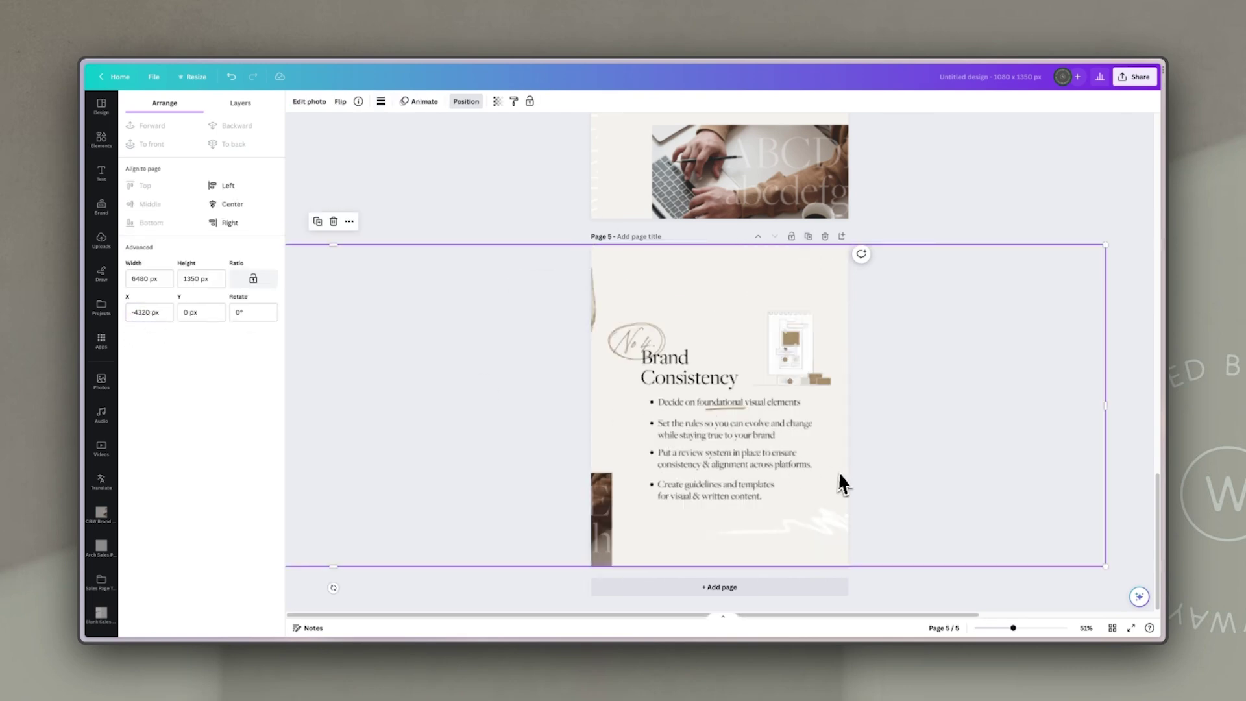
- Duplicate page 5 and set the carousel image's X position on the copy to -5400 px
click(808, 236)
click(805, 390)
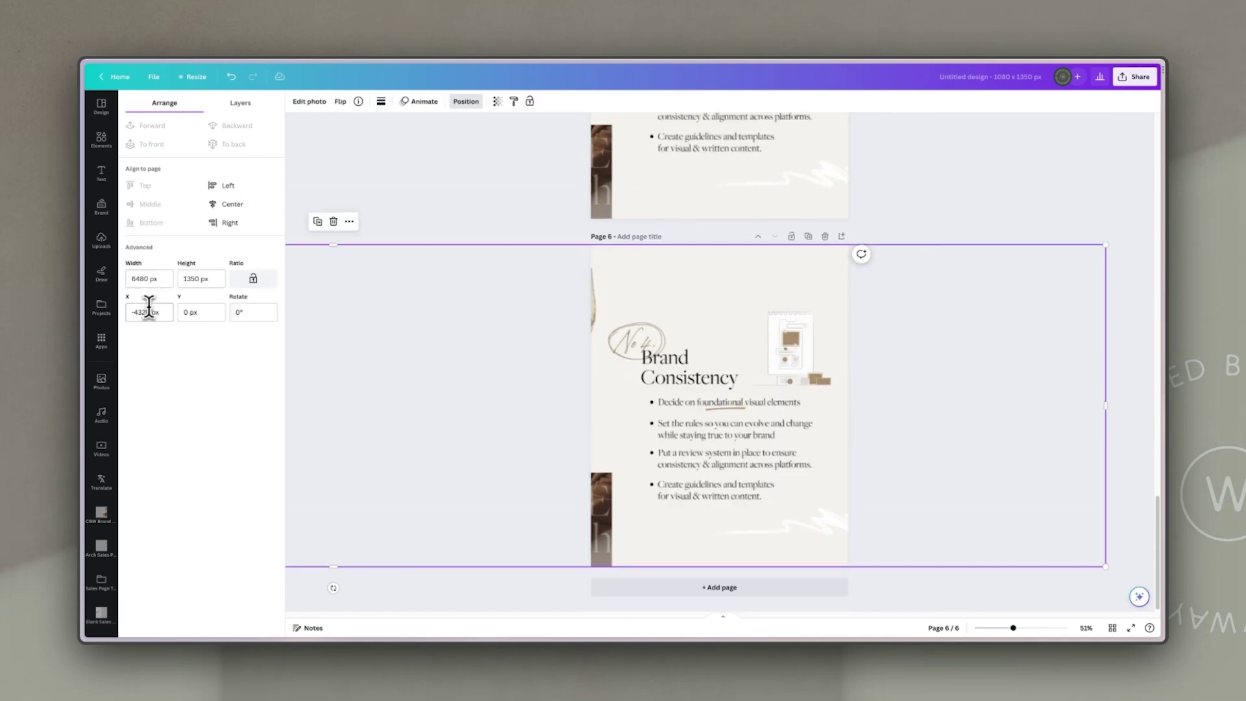
text(-5400)
key(Return)
- Deselect the image and show all the carousel pages in a grid overview
click(920, 397)
click(1113, 627)
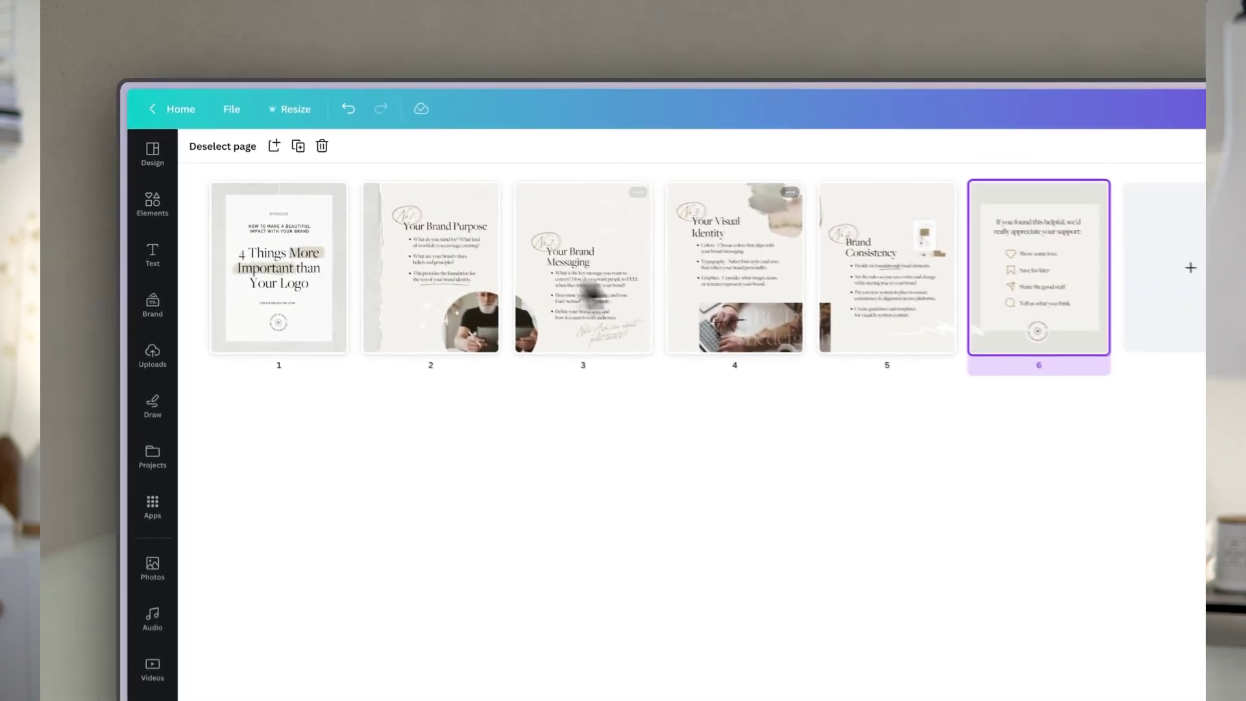